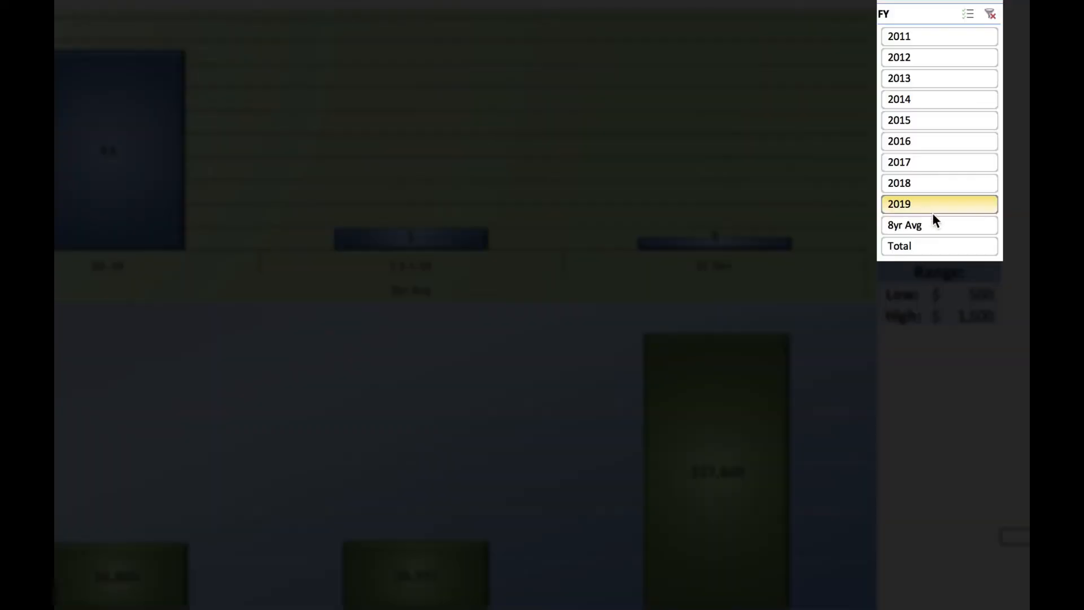
# Step: Filter the charts by fiscal year with the FY slicer, choosing 2019, 8yr Avg and Total in turn
pyautogui.click(933, 208)
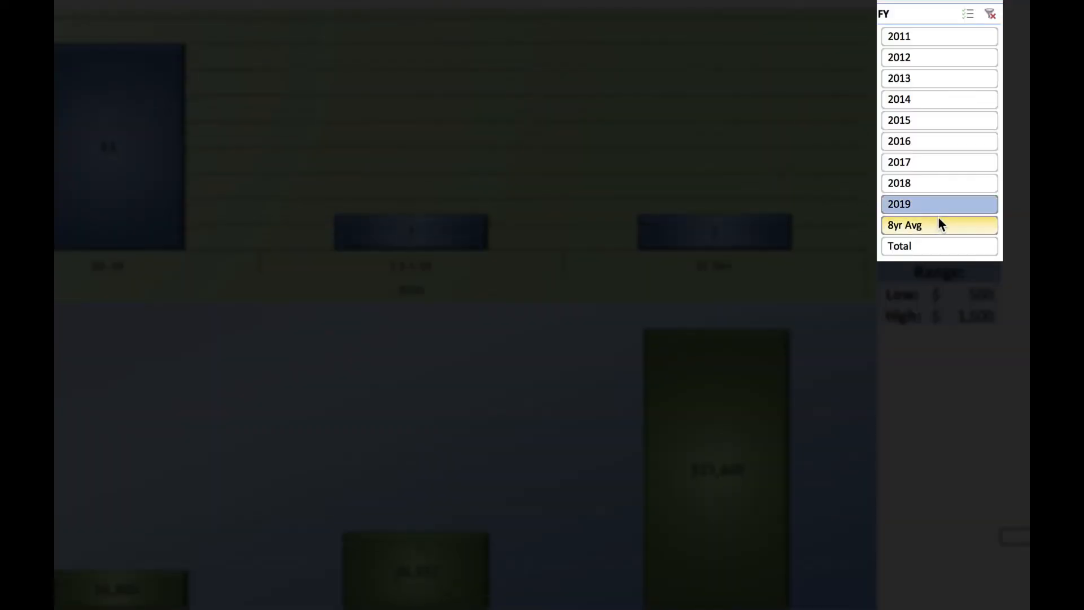
pyautogui.keyDown('ctrl'); pyautogui.click(938, 223); pyautogui.keyUp('ctrl')
pyautogui.keyDown('ctrl'); pyautogui.click(965, 249); pyautogui.keyUp('ctrl')
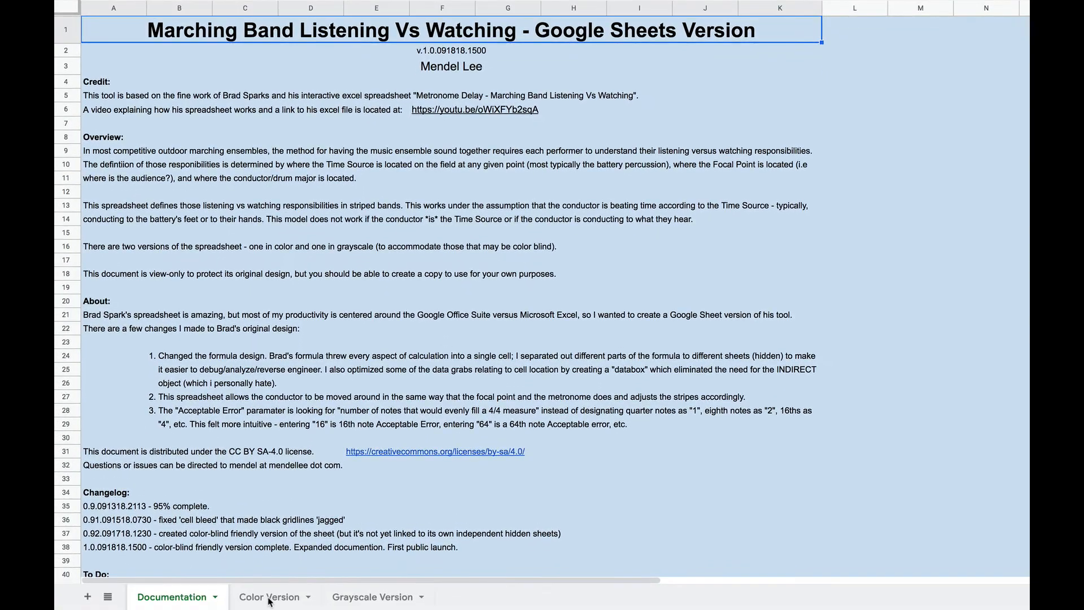
# Step: View the Color Version and Grayscale Version sheets of the marching band spreadsheet, and return to Color Version
pyautogui.click(268, 596)
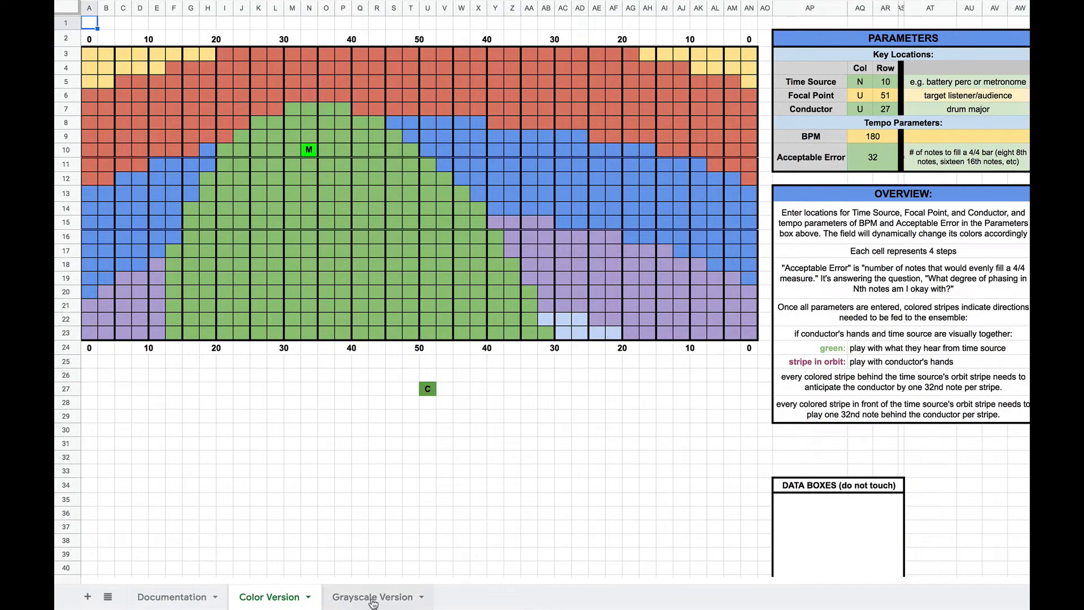
pyautogui.click(373, 599)
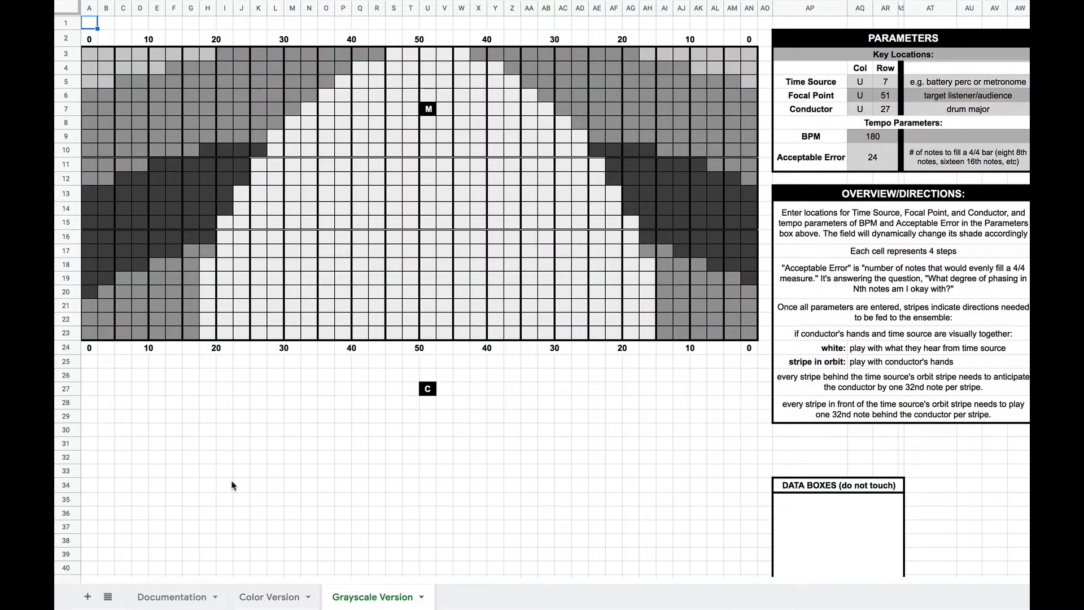
pyautogui.click(270, 599)
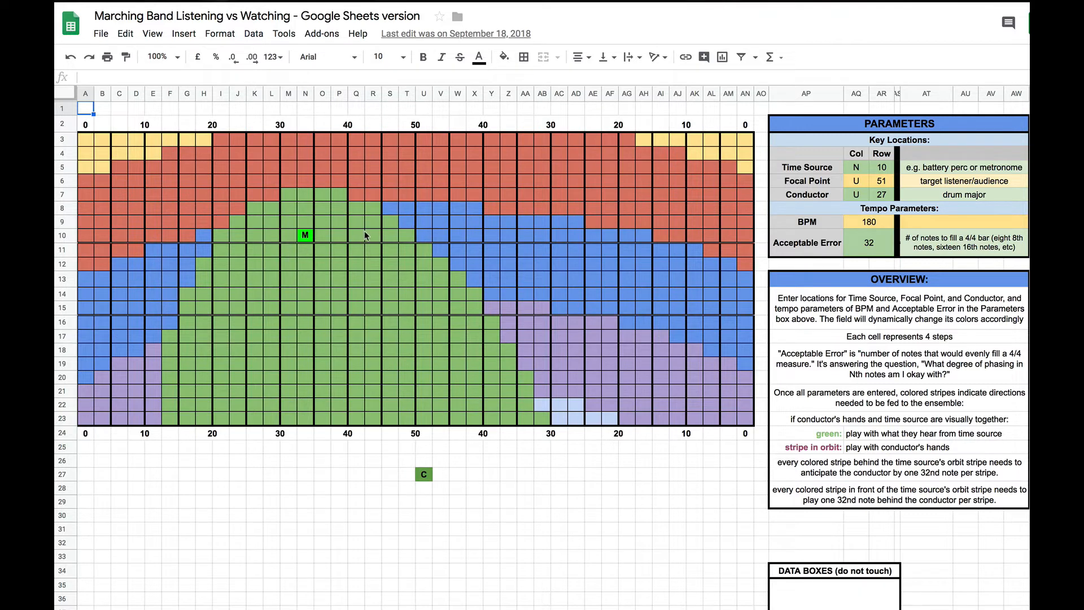
# Step: Inspect the formulas behind field cells I7 and J7 on the Color Version sheet
pyautogui.click(219, 198)
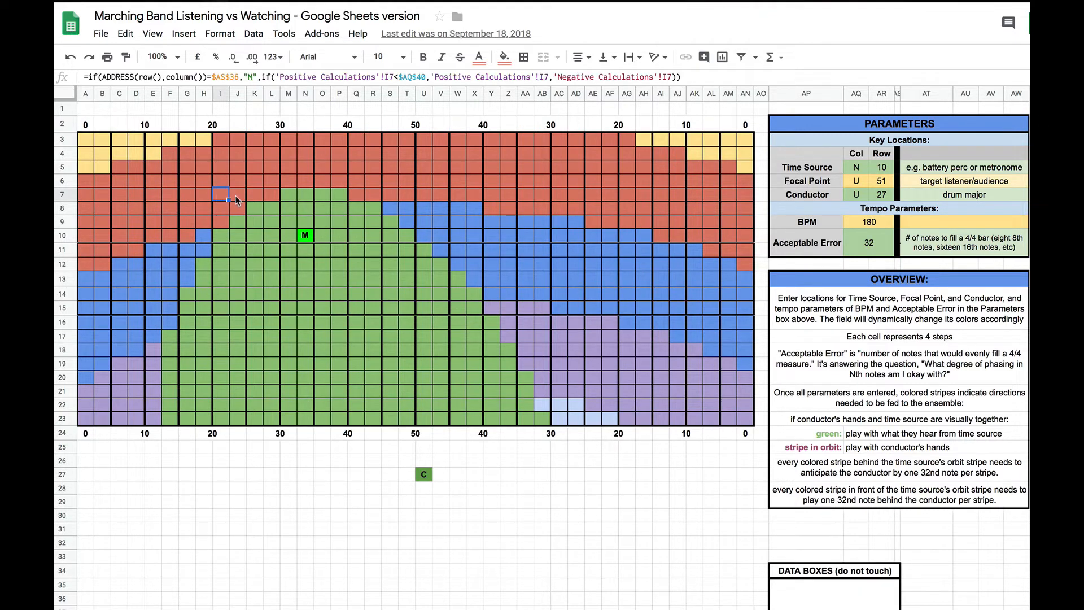
pyautogui.click(236, 196)
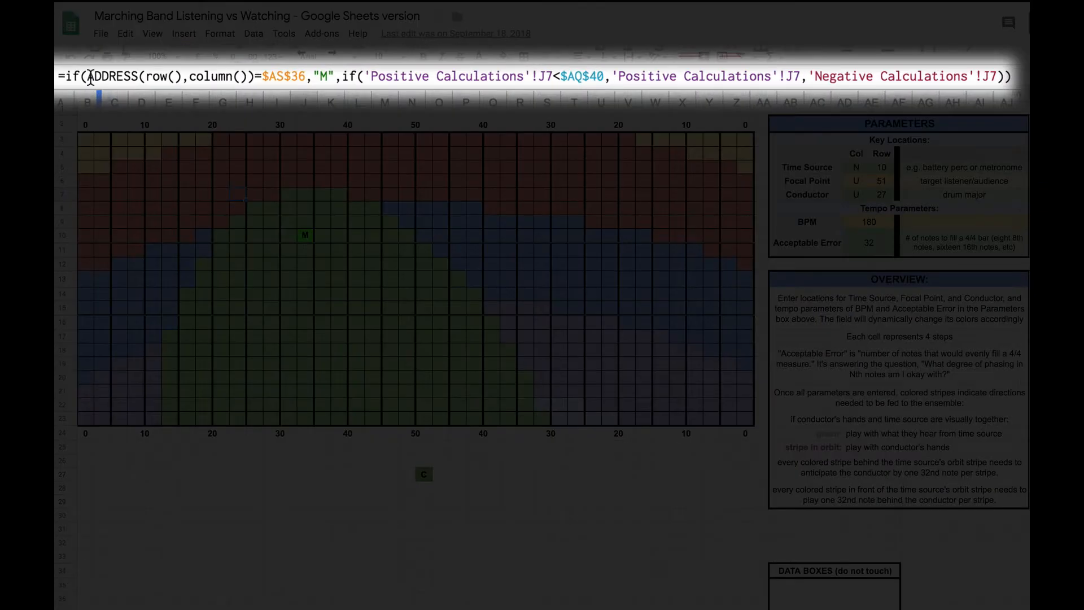
pyautogui.click(90, 77)
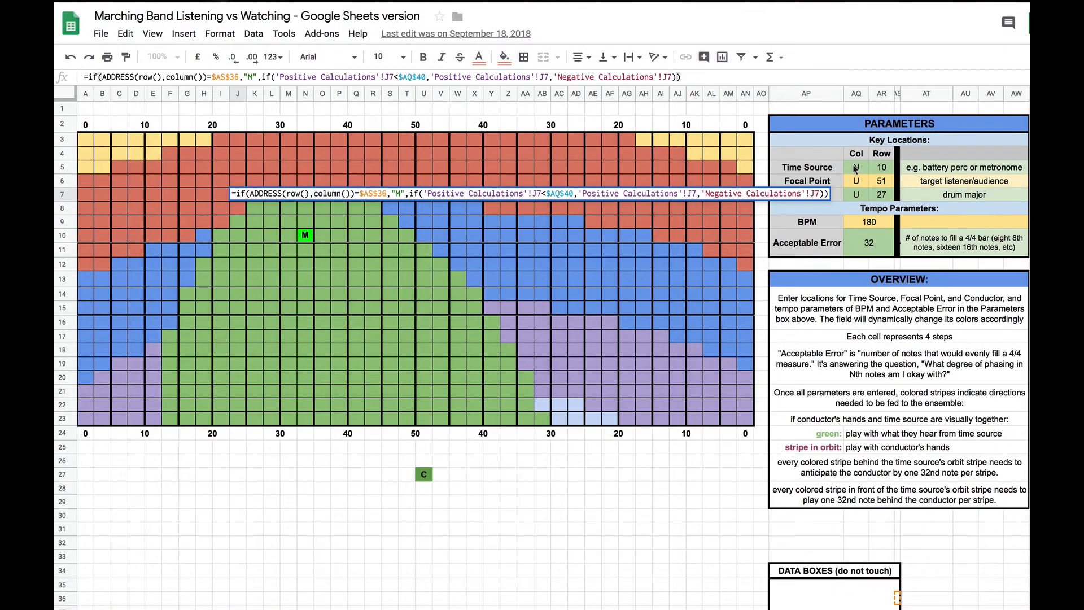
# Step: Set the Time Source location to column AC, row 6 in the key location parameters
pyautogui.click(855, 168)
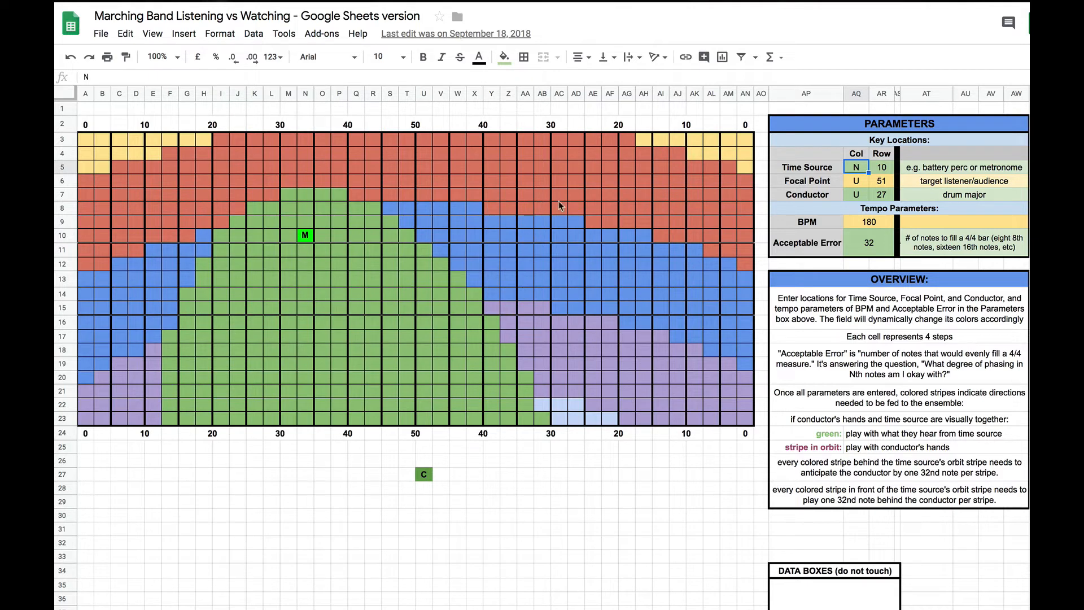
pyautogui.click(558, 181)
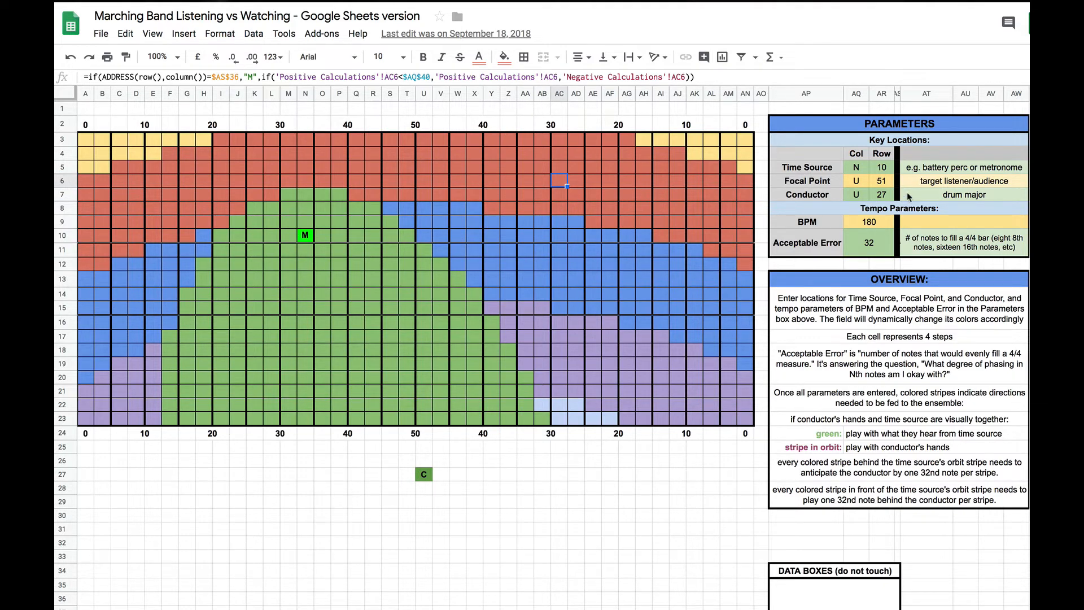
pyautogui.click(862, 171)
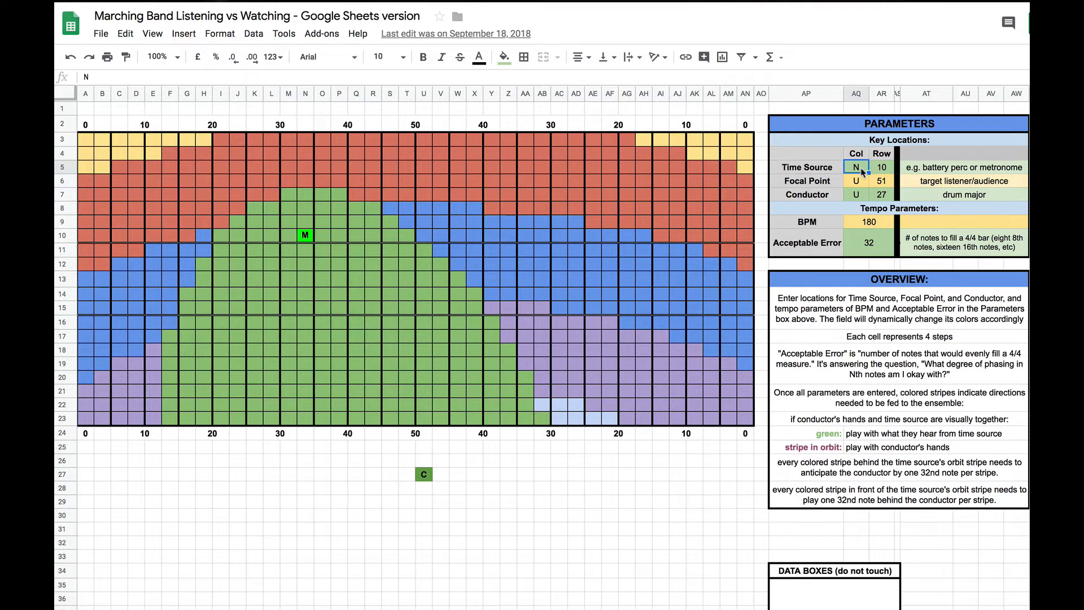
pyautogui.write('AC')
pyautogui.press('Tab')
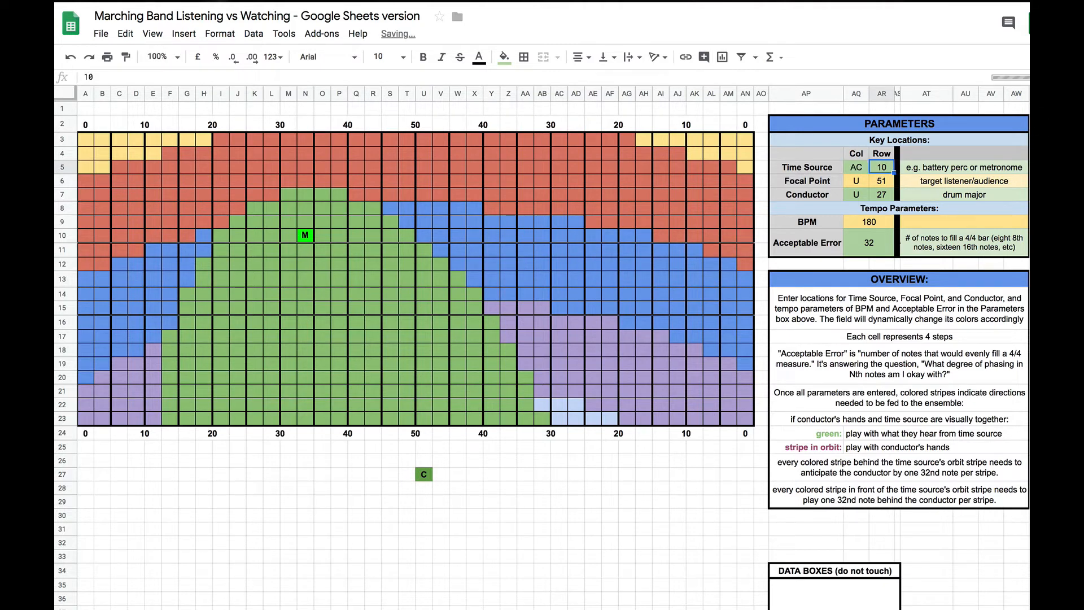
pyautogui.write('6')
pyautogui.press('Return')
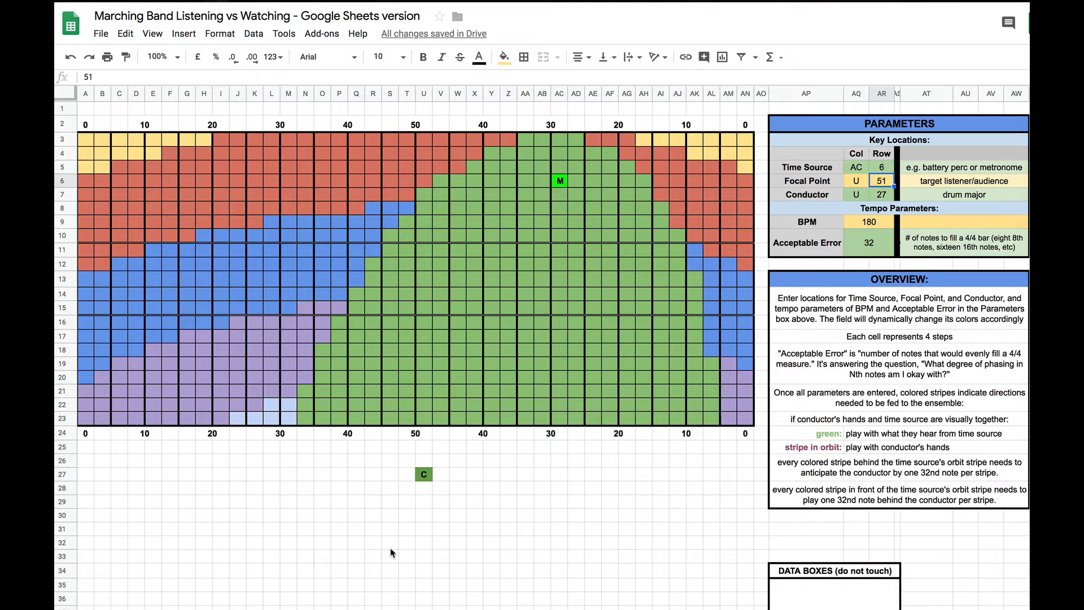
# Step: Set the Conductor's column to O in the key location parameters
pyautogui.scroll(-5, 392, 552)
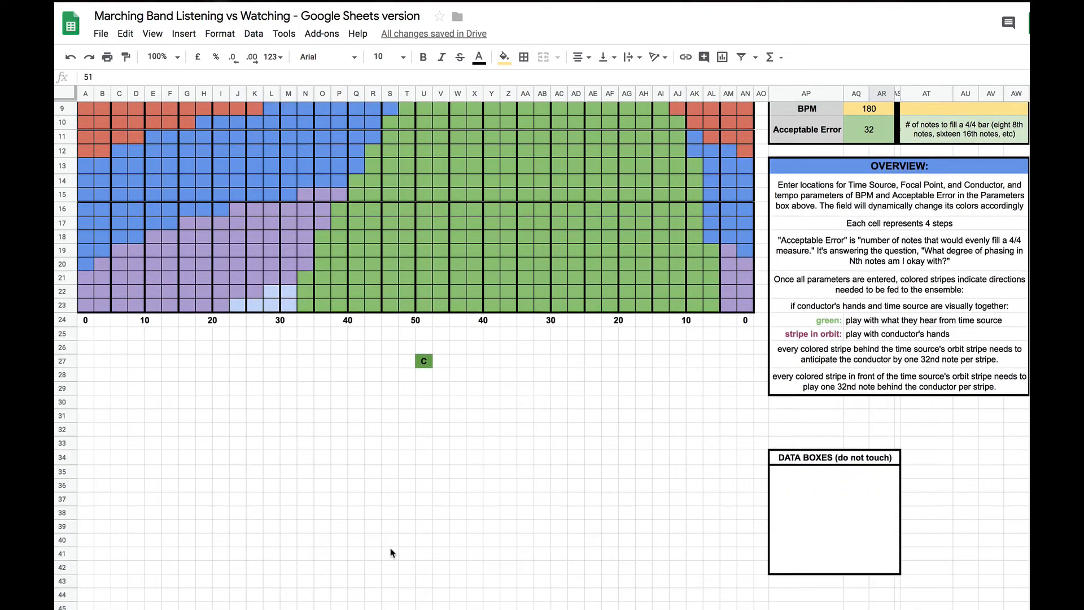
pyautogui.scroll(-3, 392, 552)
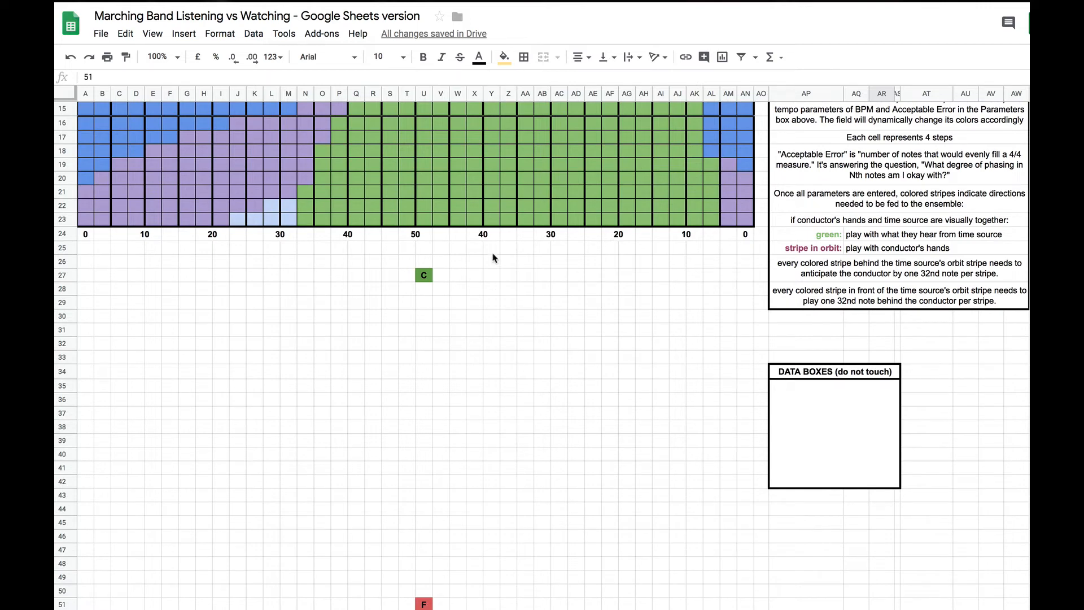
pyautogui.scroll(8, 348, 261)
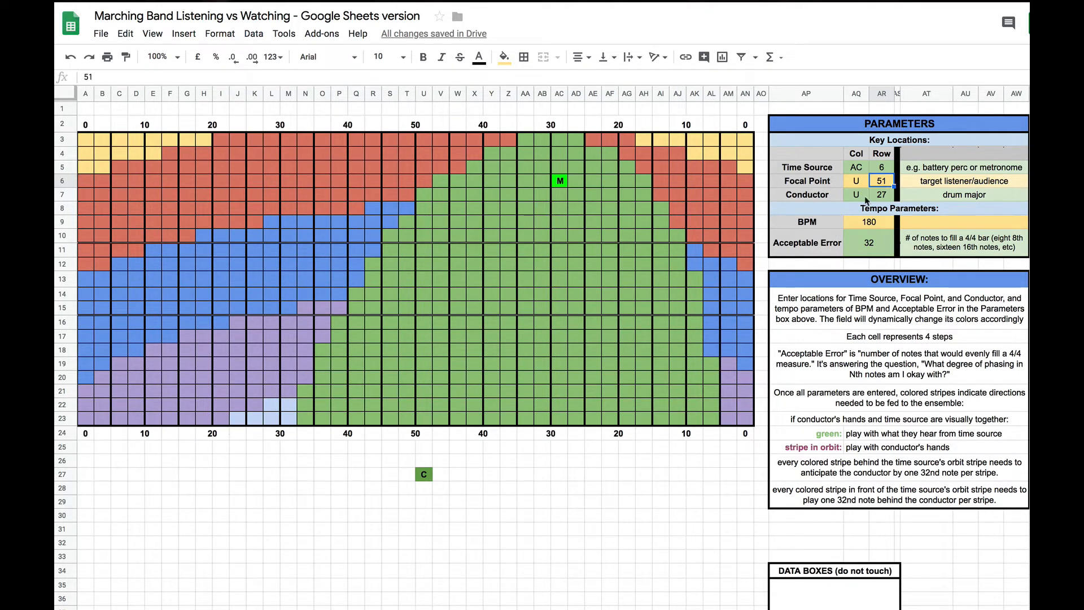
pyautogui.click(863, 196)
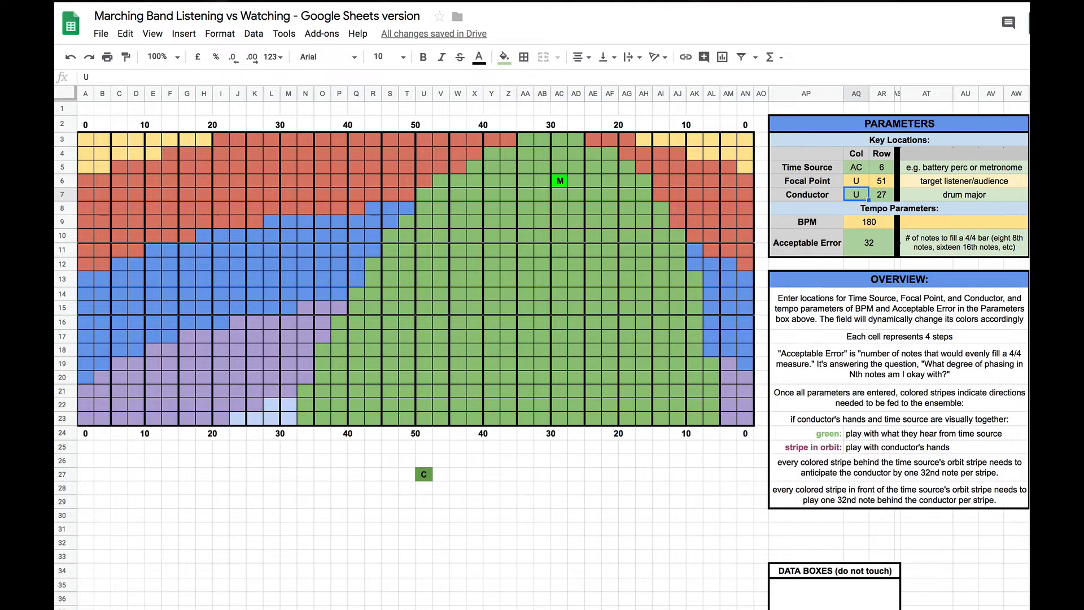
pyautogui.write('O')
pyautogui.press('Return')
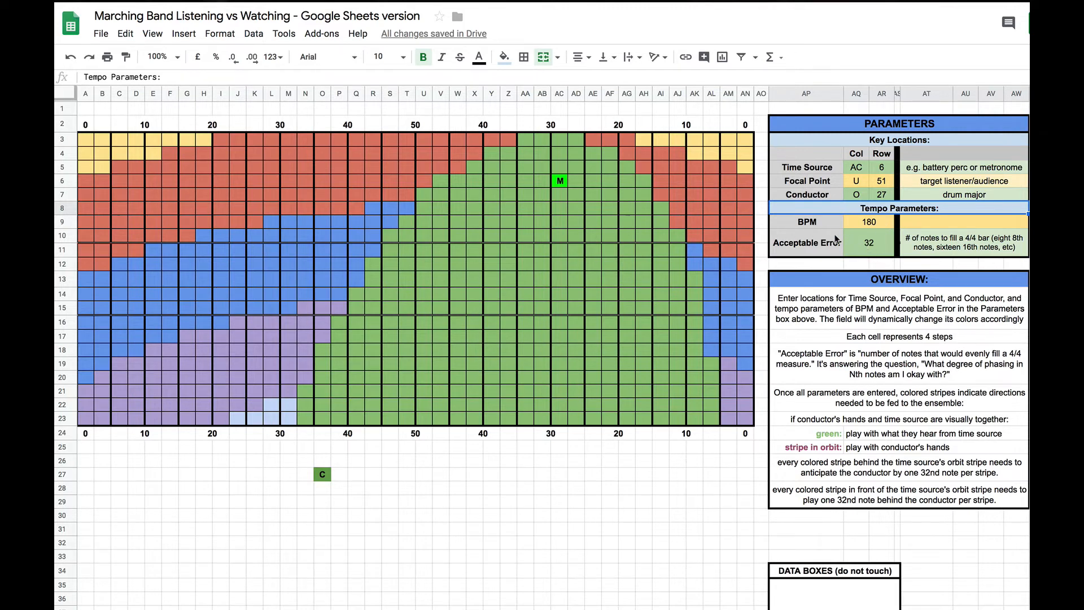
# Step: Set the BPM to 220 in the tempo parameters
pyautogui.click(876, 224)
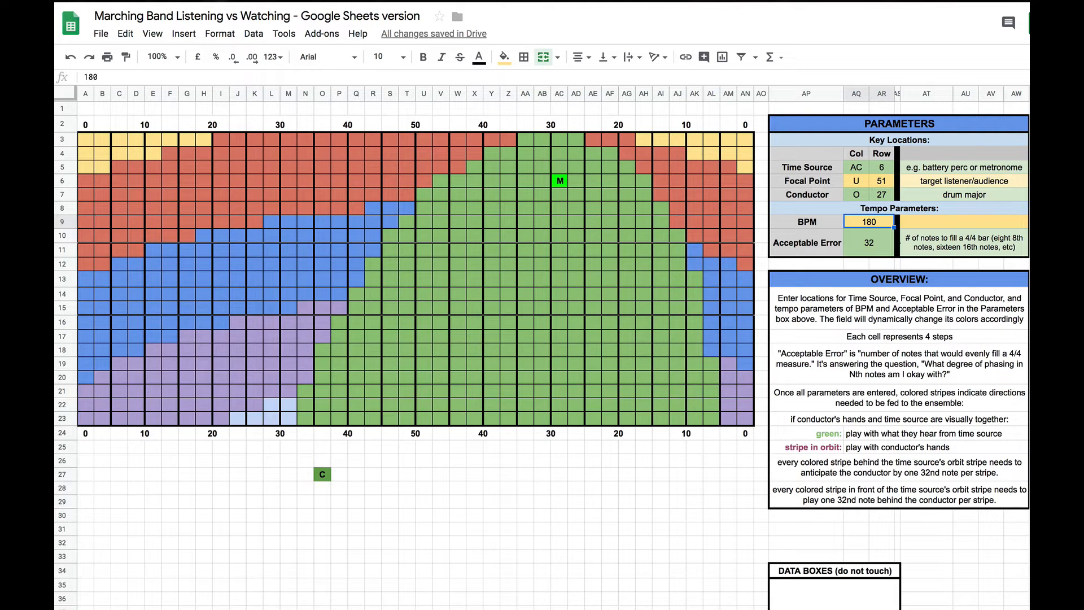
pyautogui.write('220')
pyautogui.press('Return')
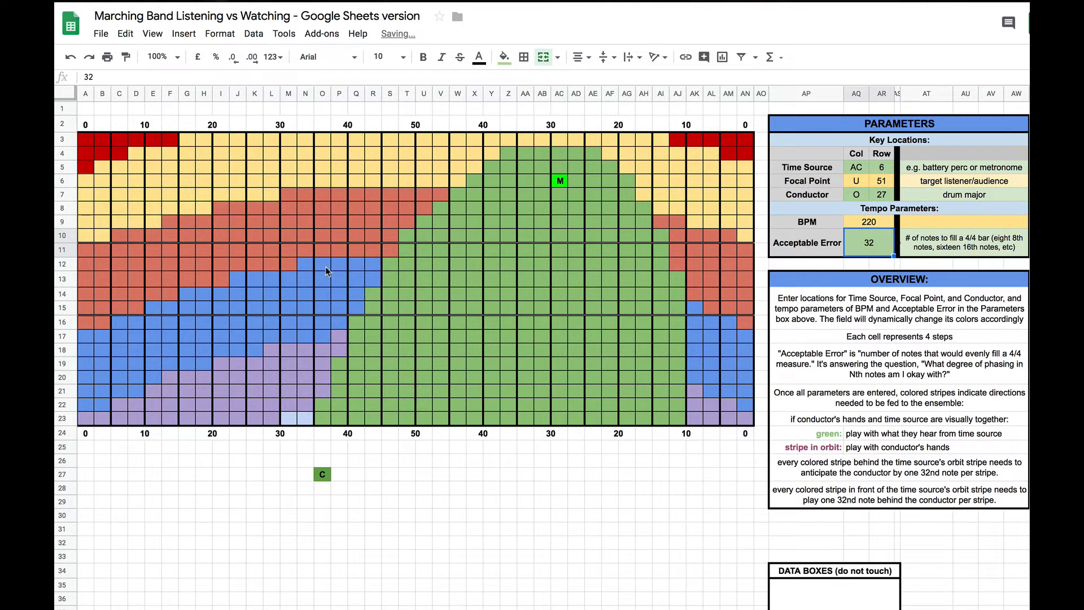
# Step: Set the BPM to 90 in the tempo parameters
pyautogui.click(879, 222)
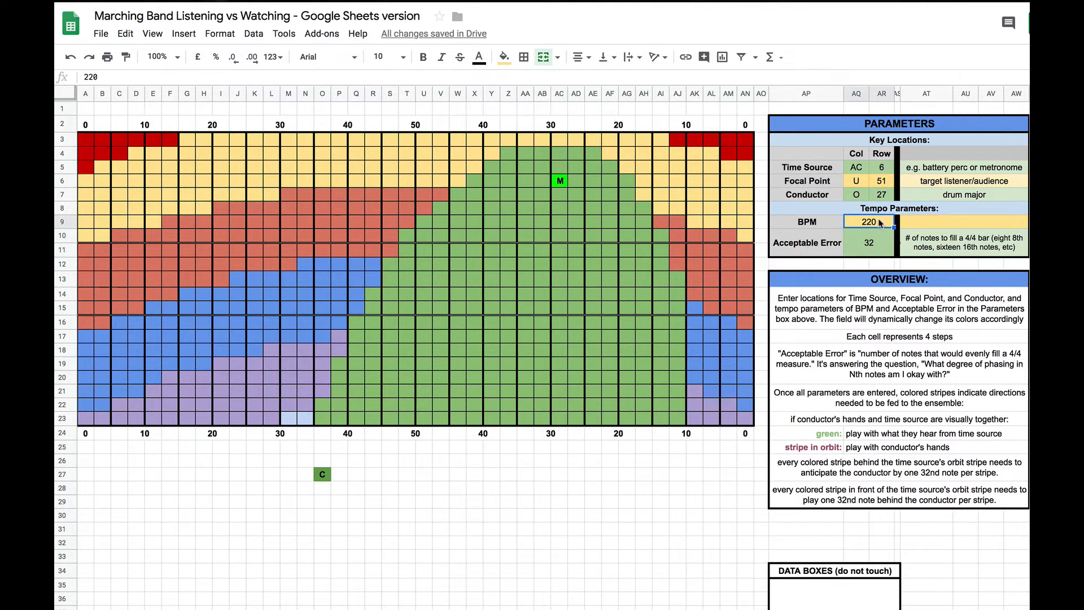
pyautogui.write('90')
pyautogui.press('Return')
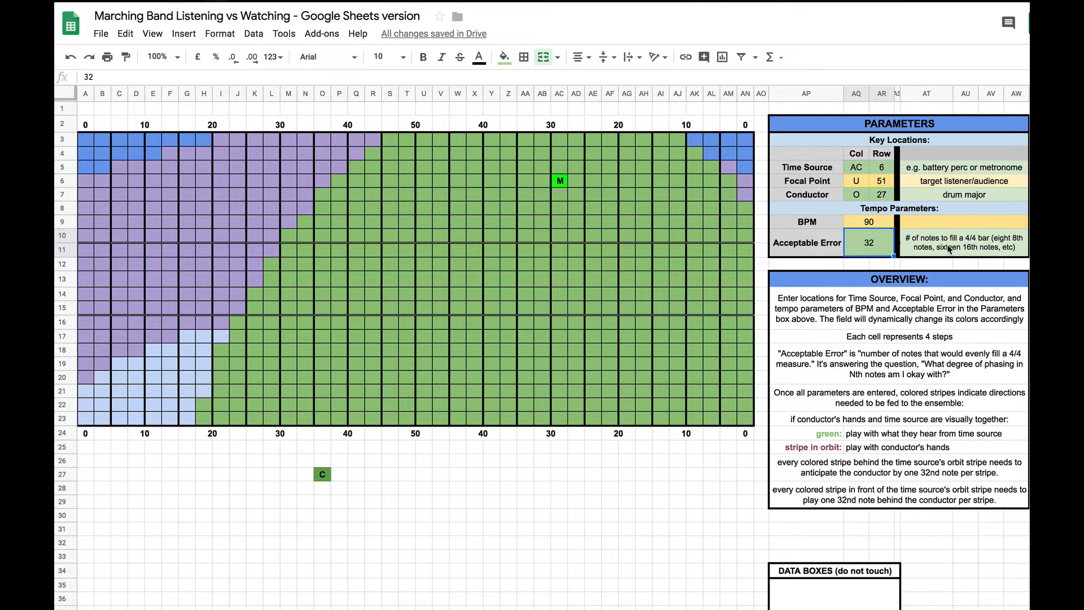
# Step: Set the BPM back to 220 in the tempo parameters
pyautogui.press('Up')
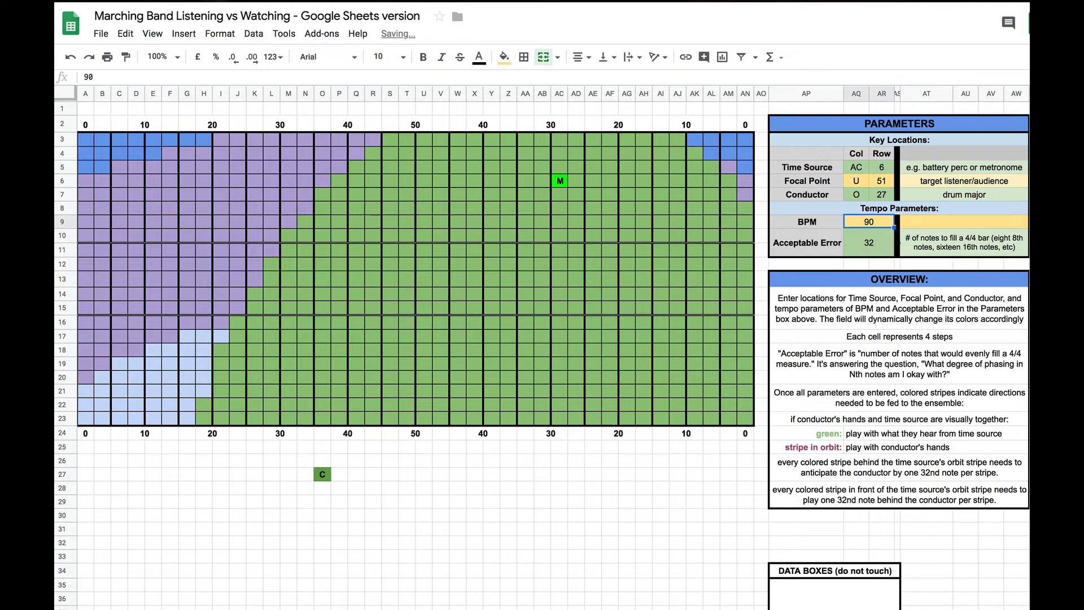
pyautogui.write('220')
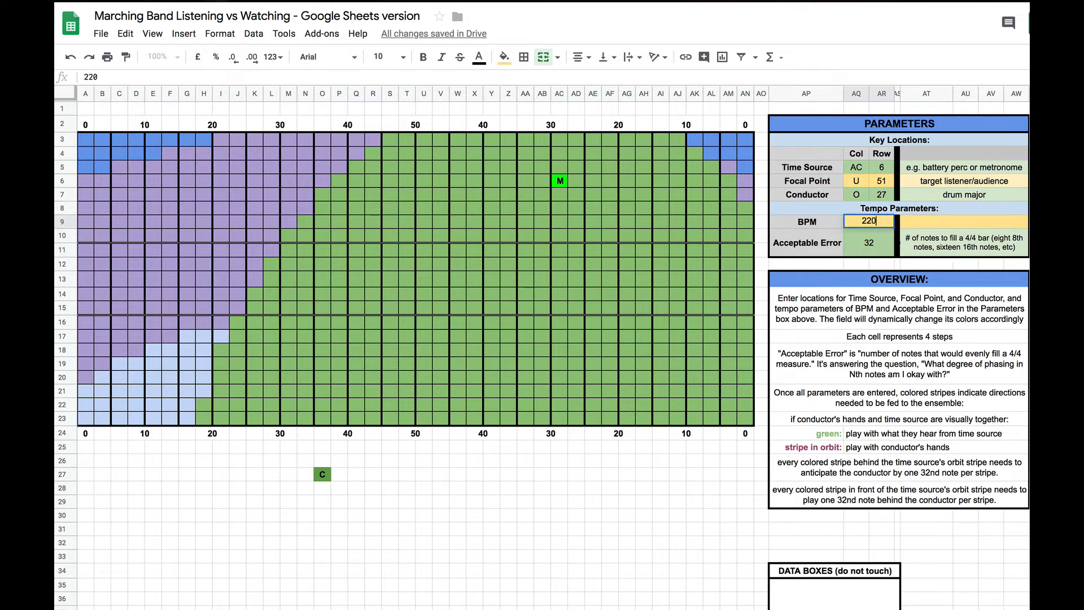
pyautogui.press('Return')
# Step: Set the Acceptable Error to 8 in the tempo parameters
pyautogui.press('BackSpace')
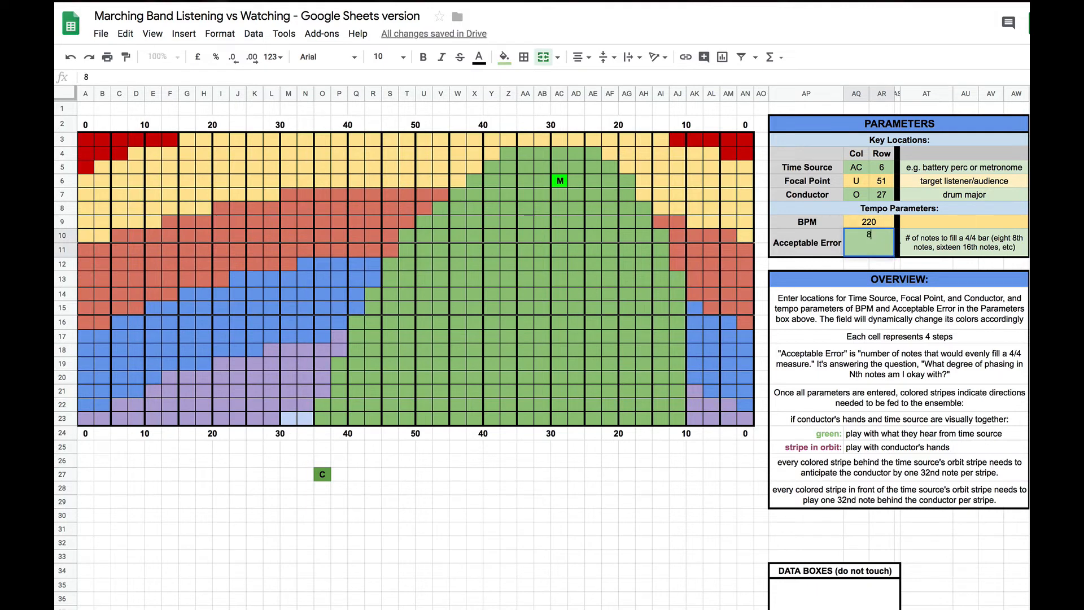
pyautogui.write('8')
pyautogui.press('Tab')
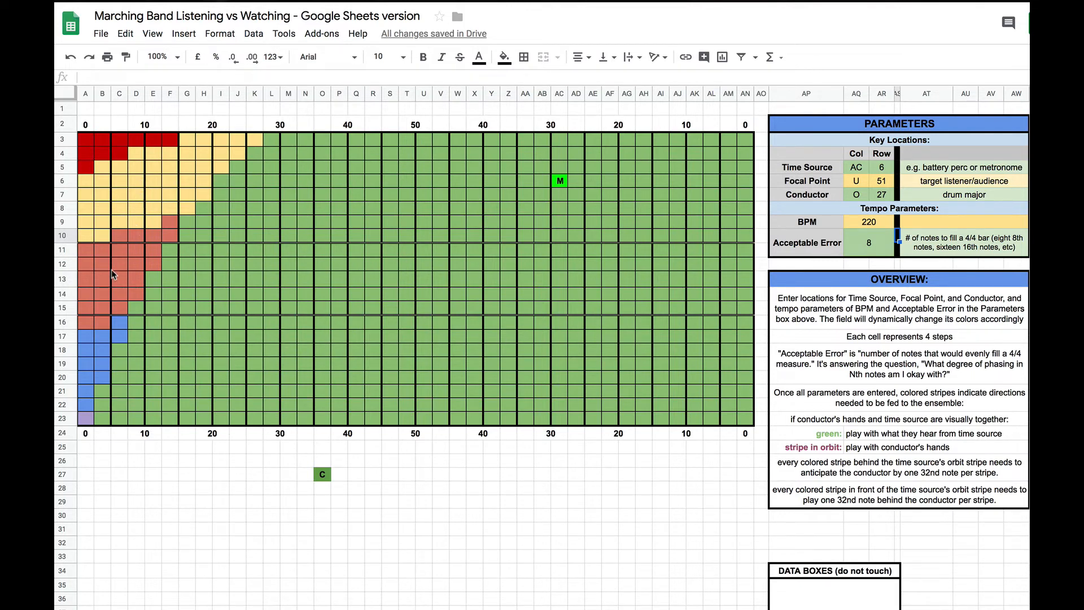
# Step: Set the Acceptable Error back to 32 in the tempo parameters
pyautogui.click(872, 243)
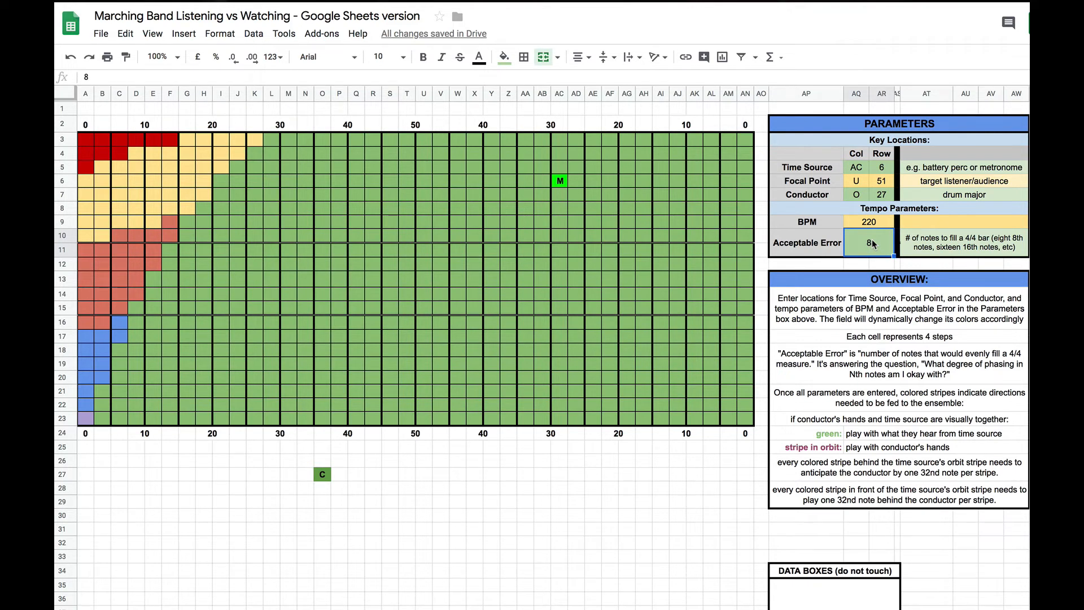
pyautogui.write('32')
pyautogui.press('Return')
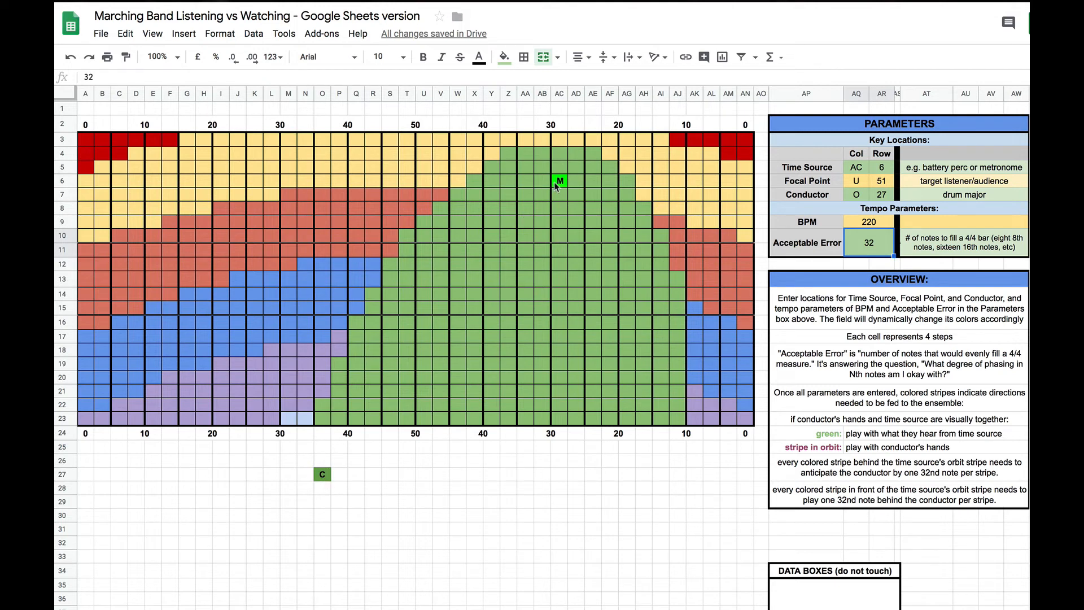
# Step: Move the Time Source to column U, row 21 in the key location parameters
pyautogui.click(272, 390)
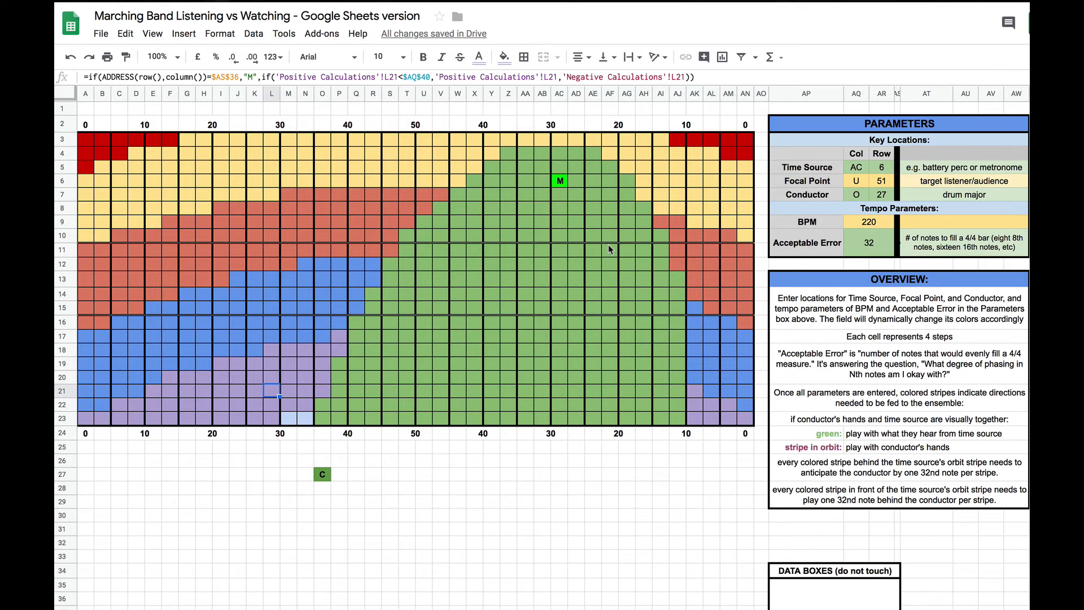
pyautogui.click(856, 169)
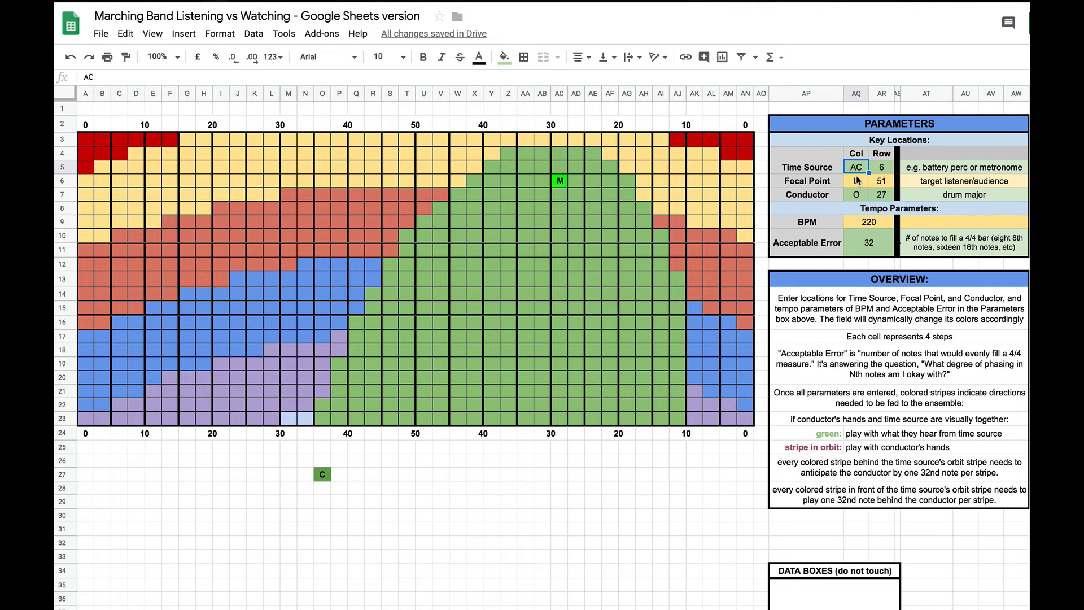
pyautogui.write('U')
pyautogui.press('Tab')
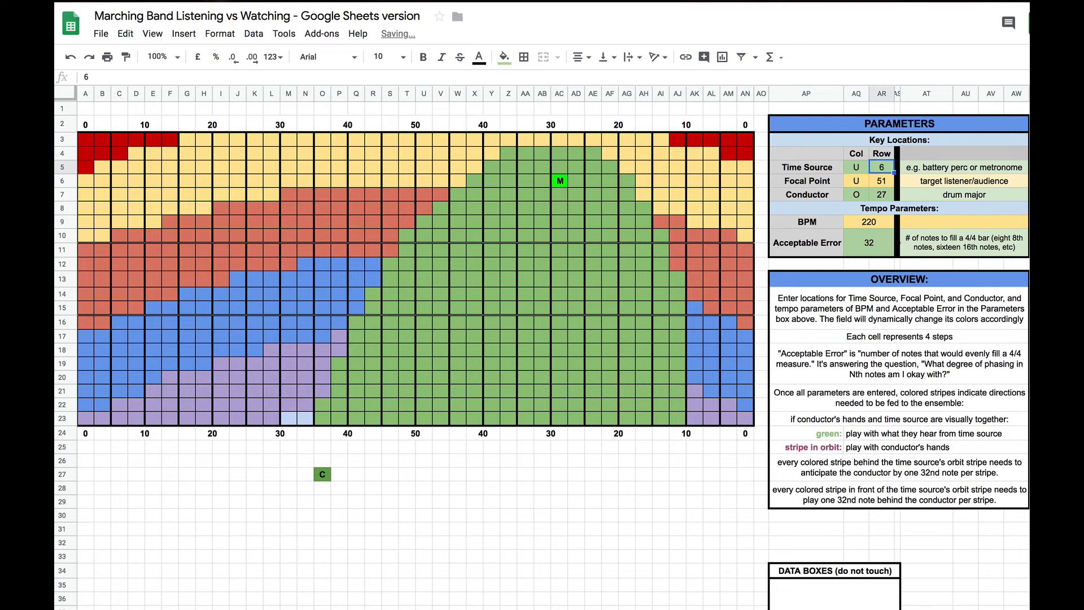
pyautogui.write('21')
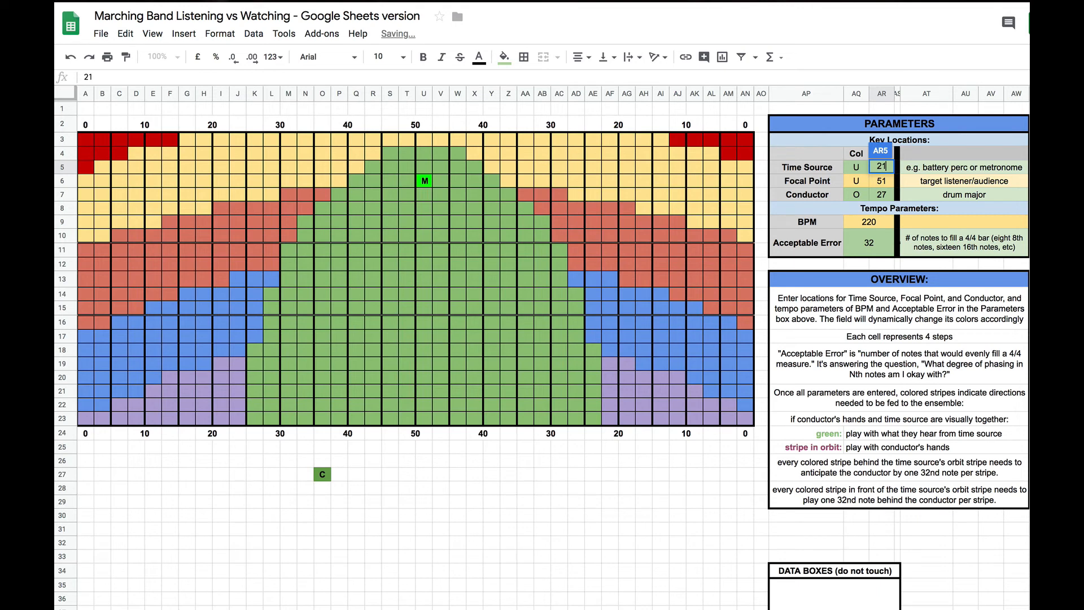
pyautogui.press('Return')
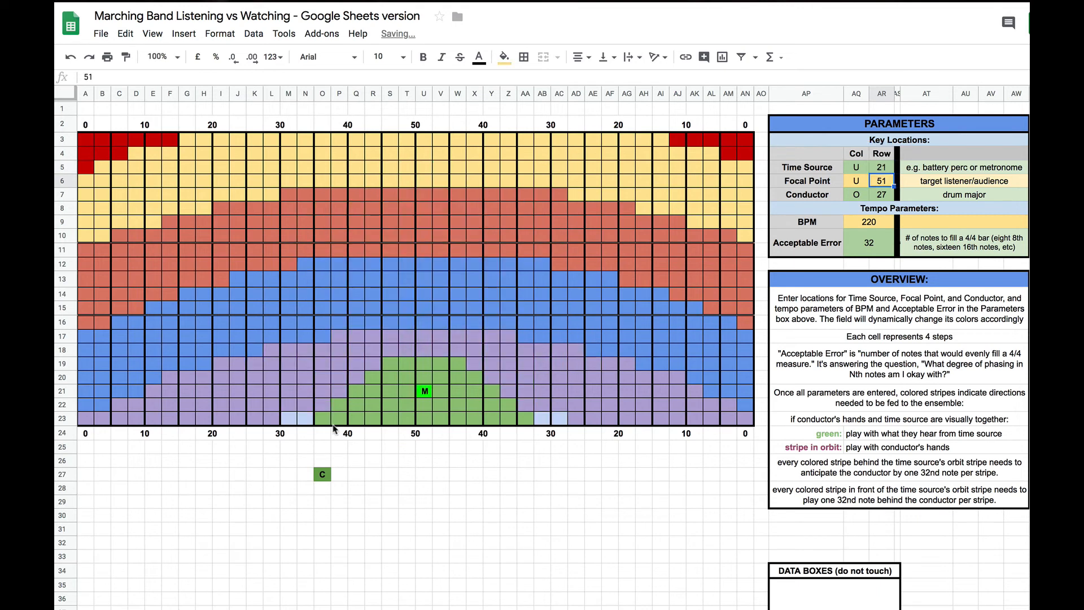